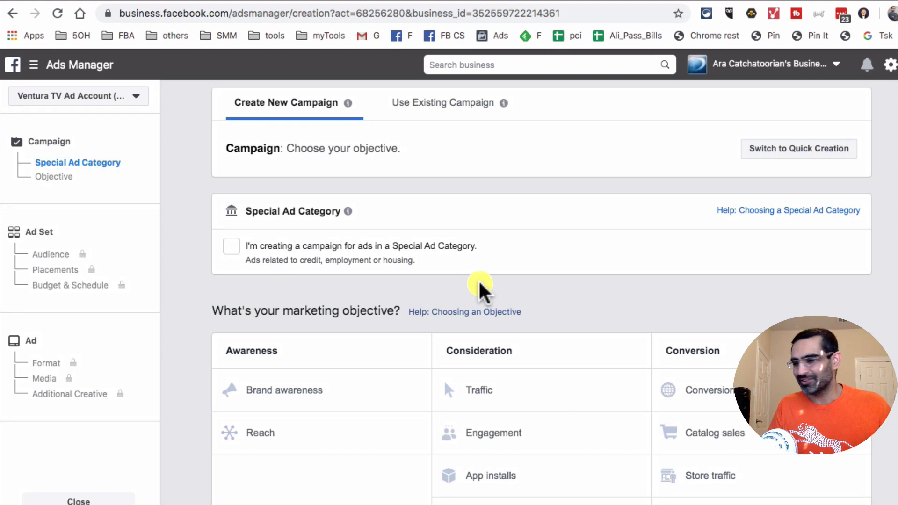
# - Choose Conversions as the marketing objective for the new campaign
pyautogui.scroll(-1, 552, 271)
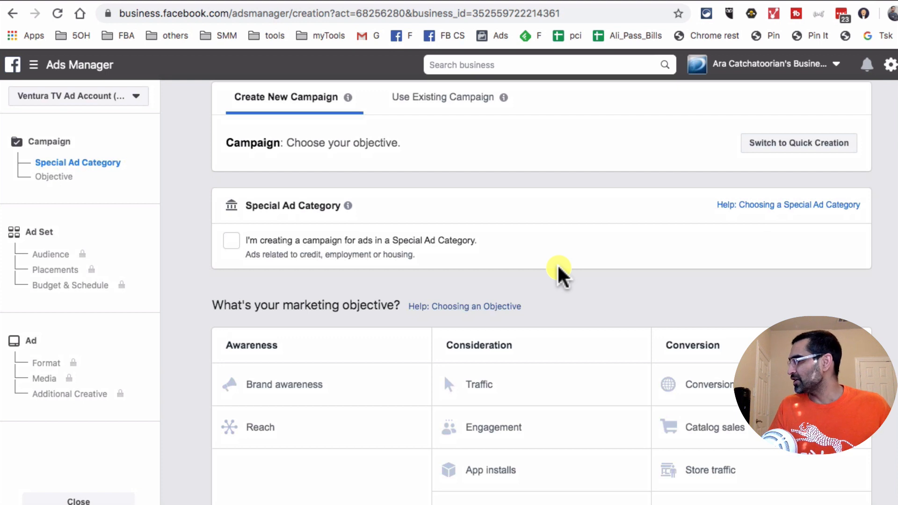
pyautogui.scroll(-2, 561, 277)
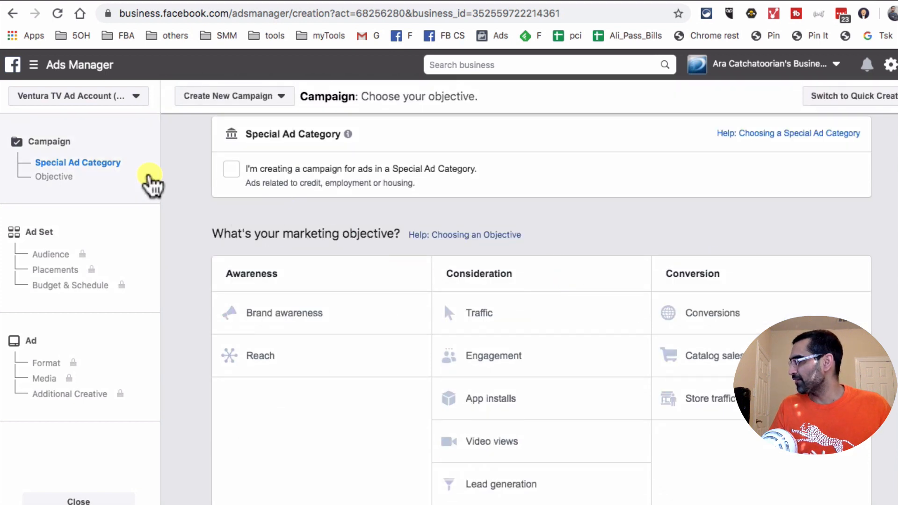
pyautogui.click(752, 323)
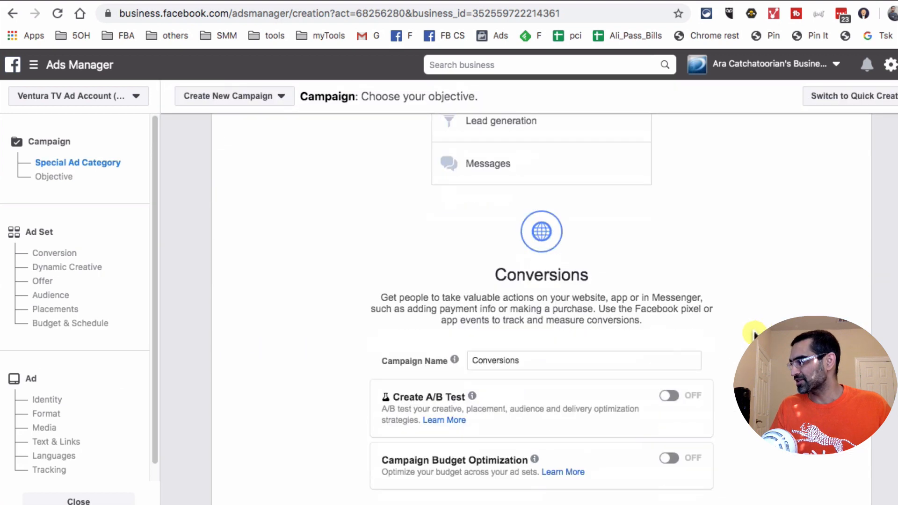
# - Name the campaign "test yoga mats" and continue to the ad set settings
pyautogui.doubleClick(574, 361)
pyautogui.write('tes')
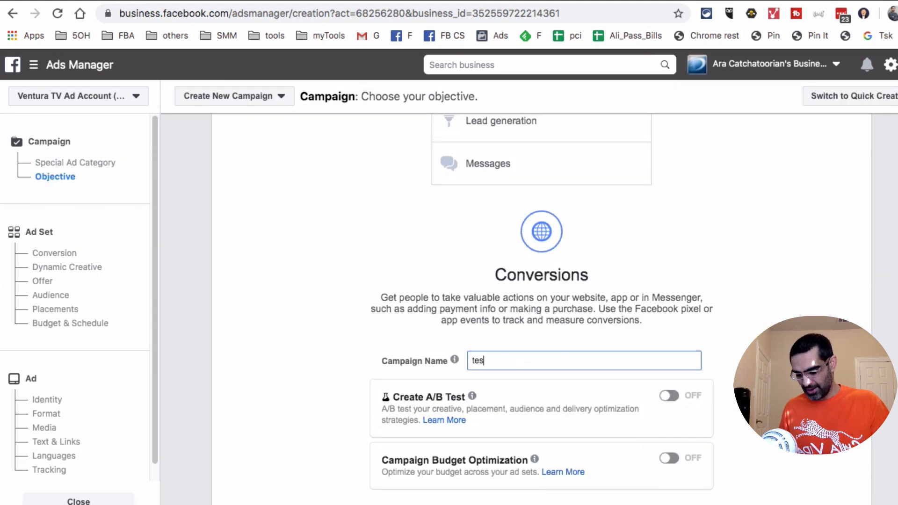
pyautogui.write('t yoga mats')
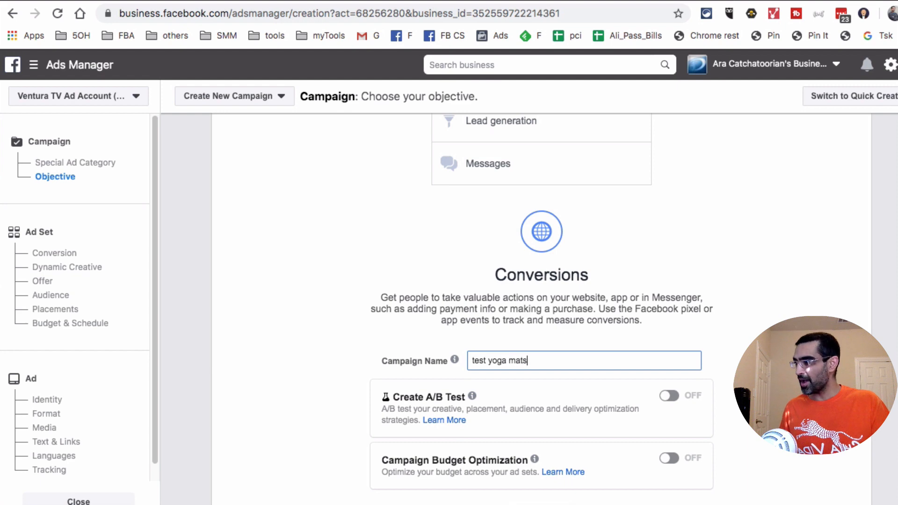
pyautogui.scroll(-3, 484, 353)
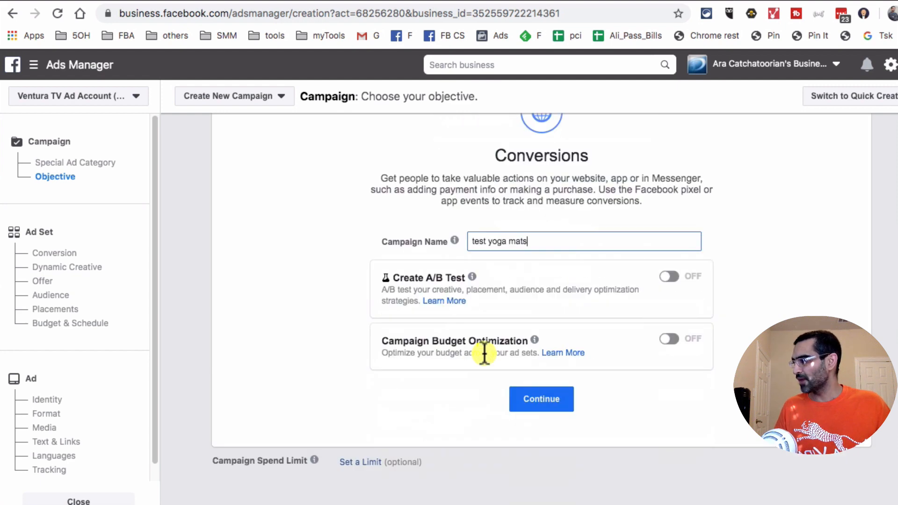
pyautogui.click(541, 401)
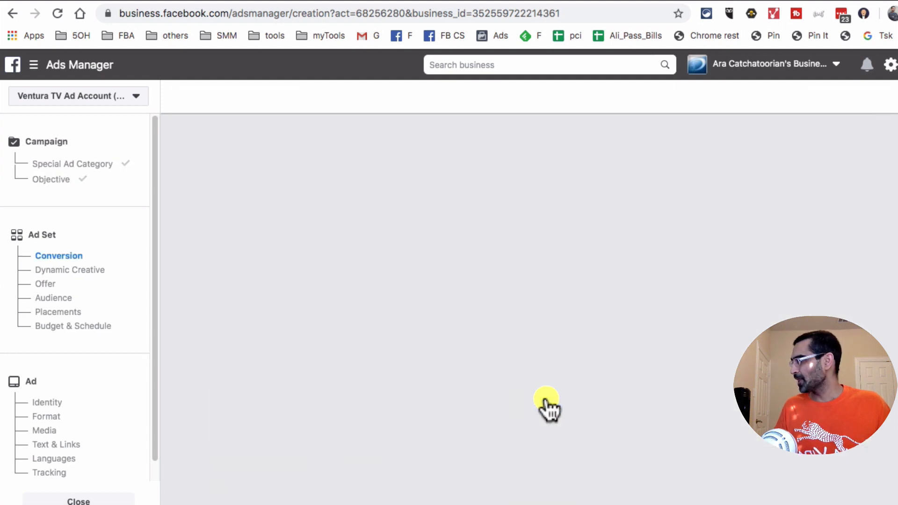
# - Add the interest Yoga mat to the detailed targeting of the ad set's audience
pyautogui.scroll(-4, 493, 327)
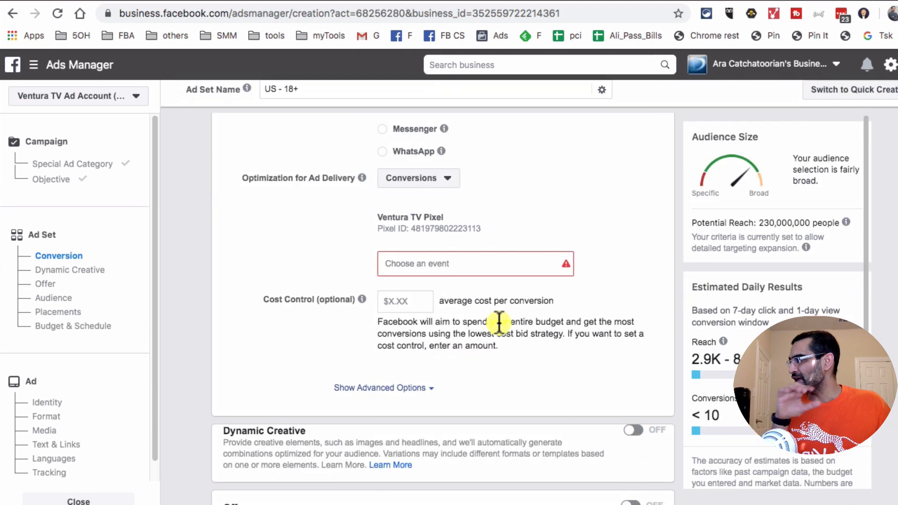
pyautogui.scroll(-10, 499, 323)
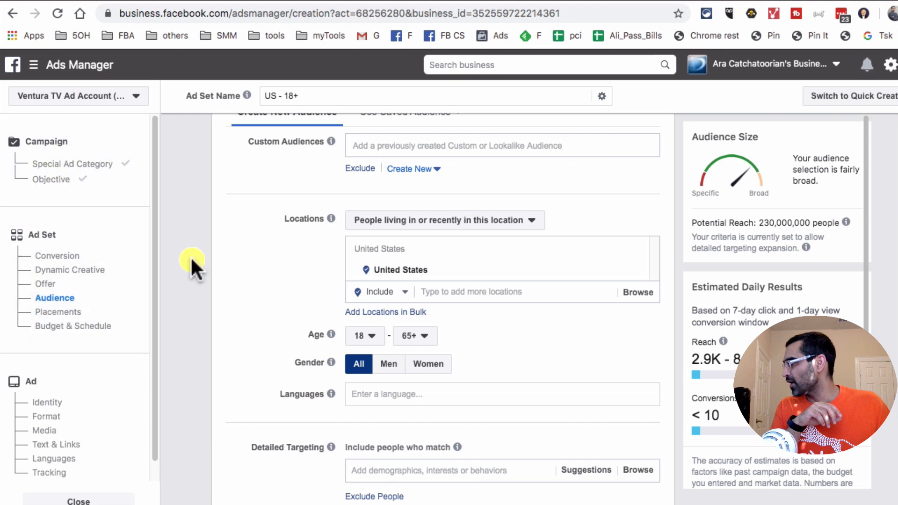
pyautogui.scroll(-1, 649, 307)
pyautogui.scroll(-3, 649, 309)
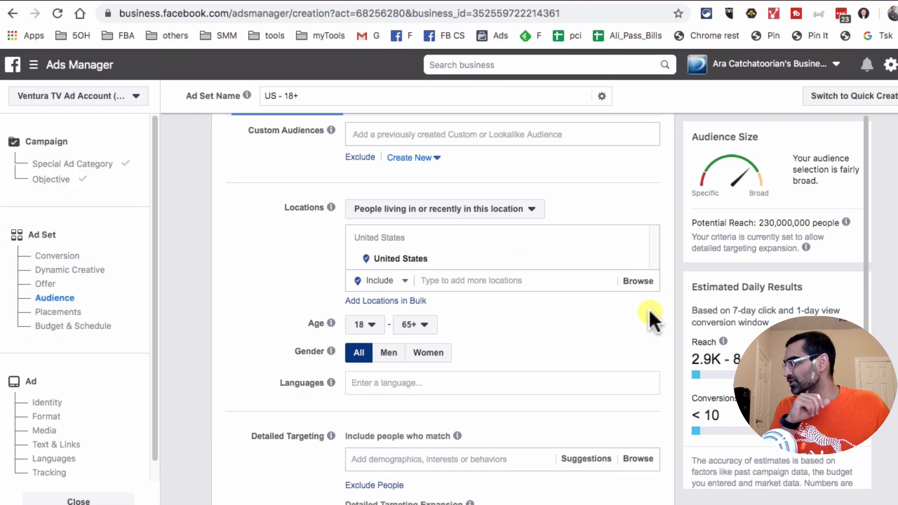
pyautogui.scroll(5, 653, 309)
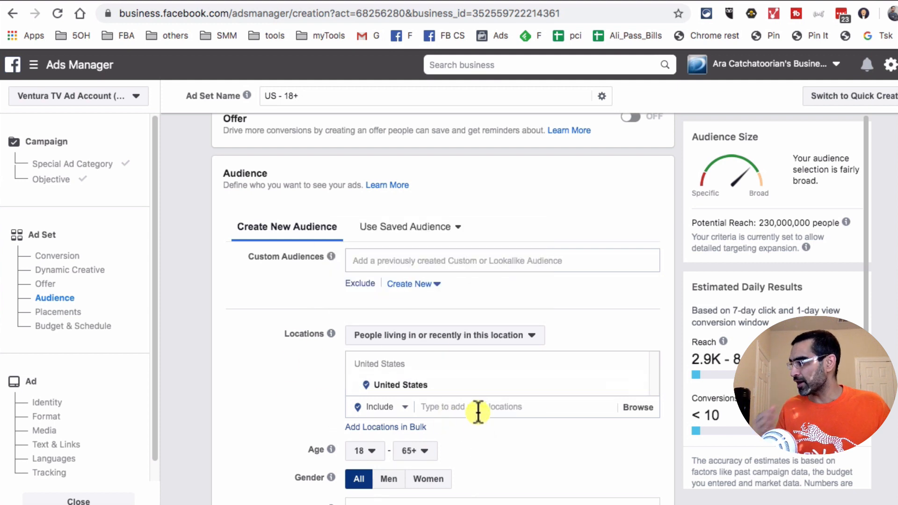
pyautogui.scroll(-5, 569, 411)
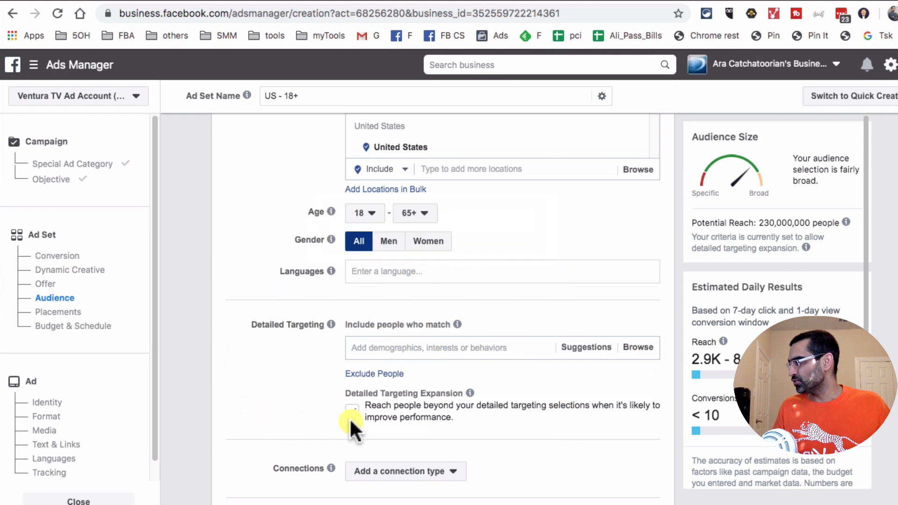
pyautogui.scroll(-4, 515, 355)
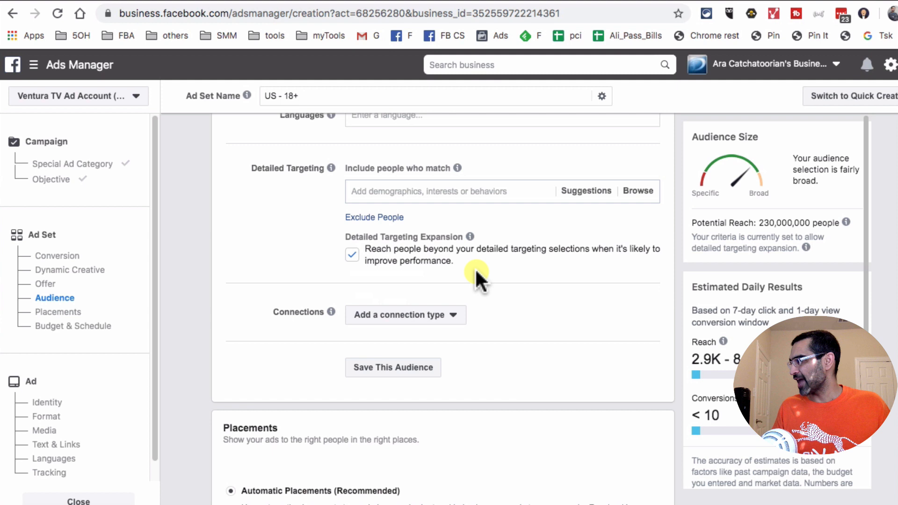
pyautogui.click(437, 194)
pyautogui.click(291, 210)
pyautogui.click(392, 194)
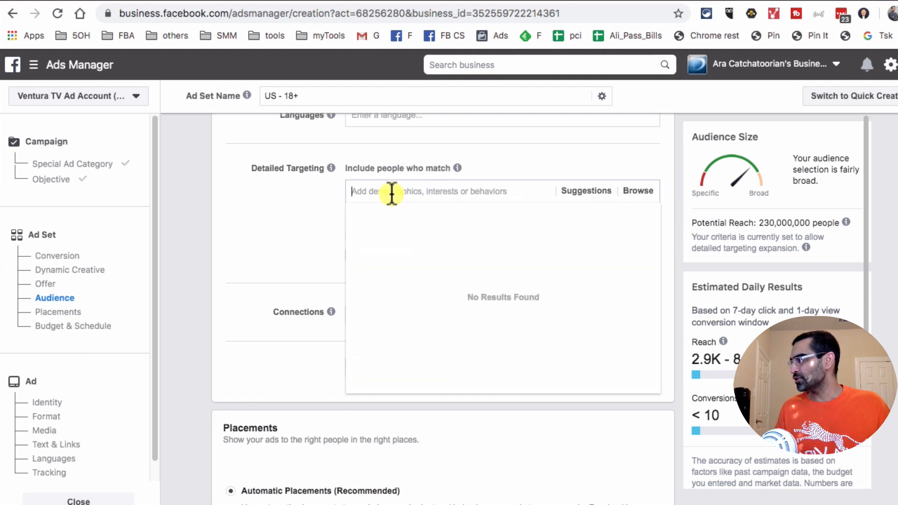
pyautogui.write('yoga mat')
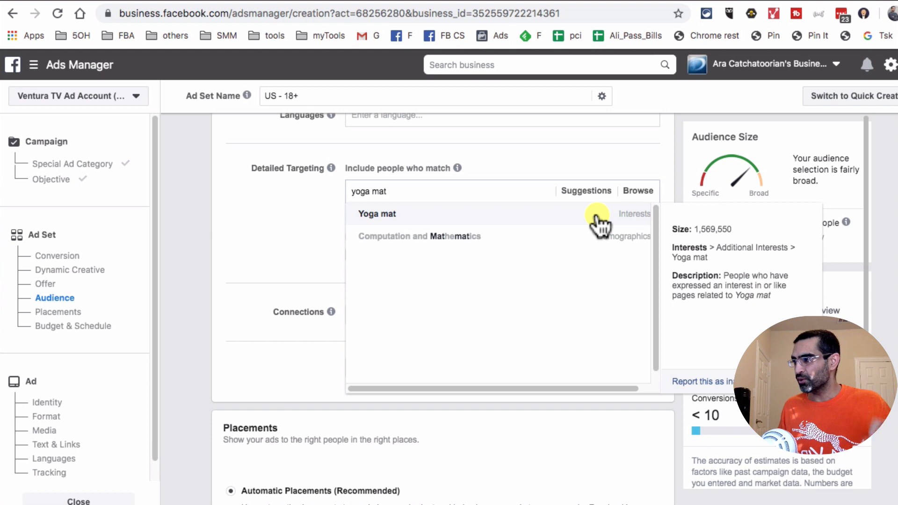
pyautogui.click(439, 216)
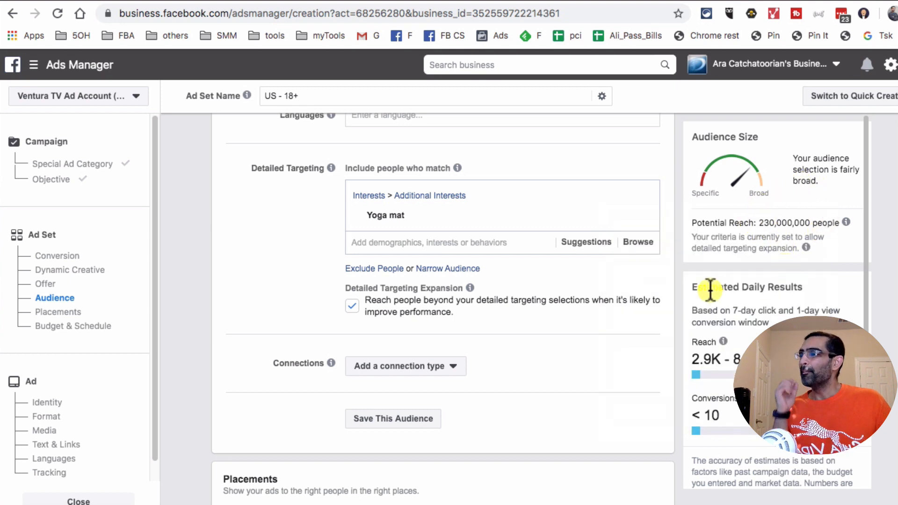
# - Narrow the audience so that people must also match the purchase behavior Engaged Shoppers
pyautogui.scroll(-1, 711, 290)
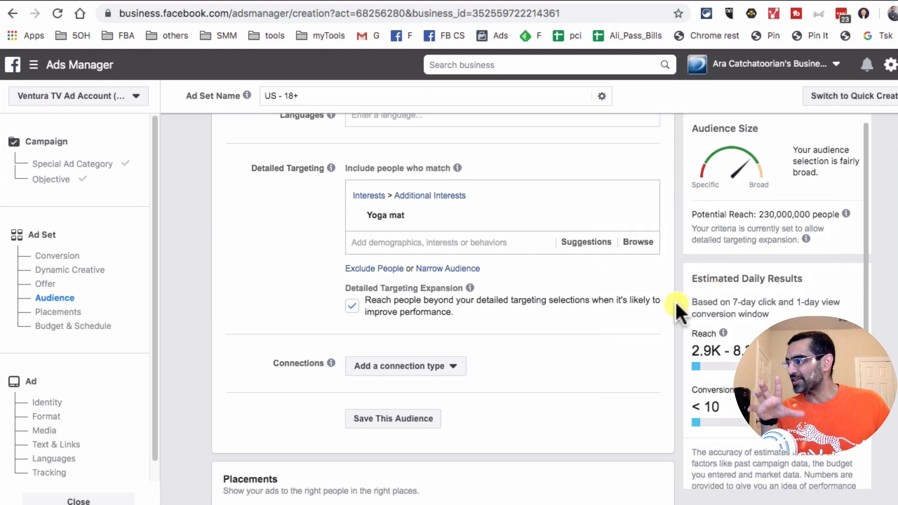
pyautogui.scroll(-1, 676, 306)
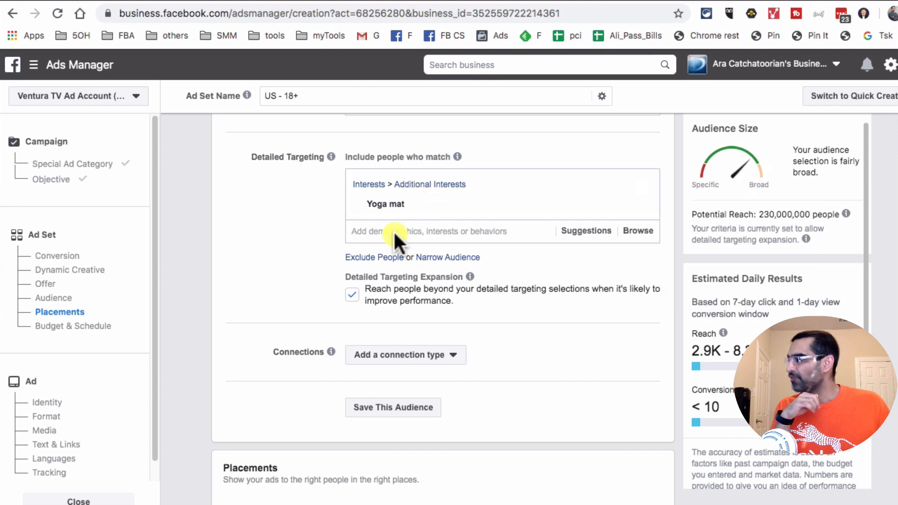
pyautogui.moveTo(435, 210)
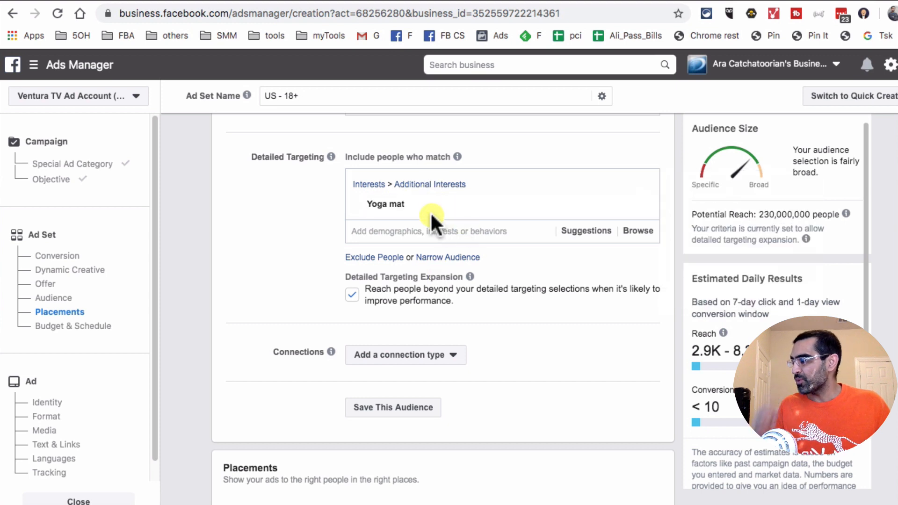
pyautogui.click(465, 258)
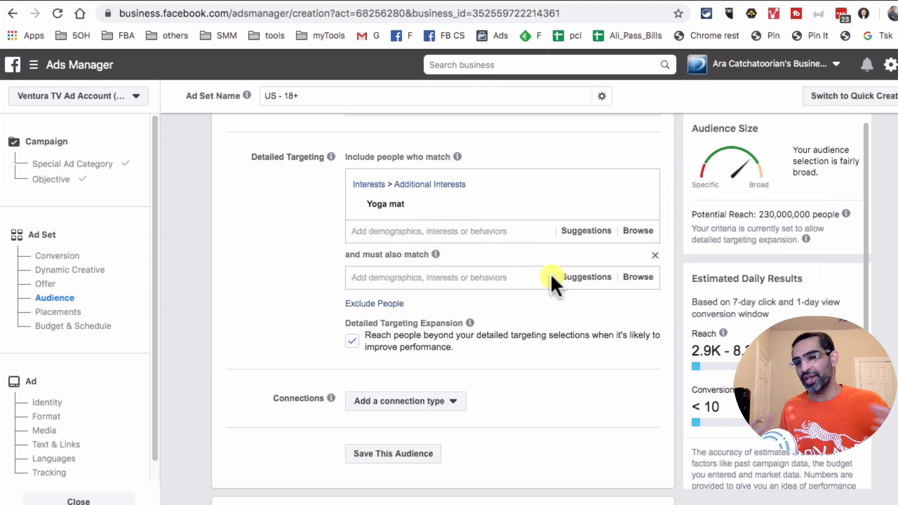
pyautogui.click(485, 277)
pyautogui.write('engaged')
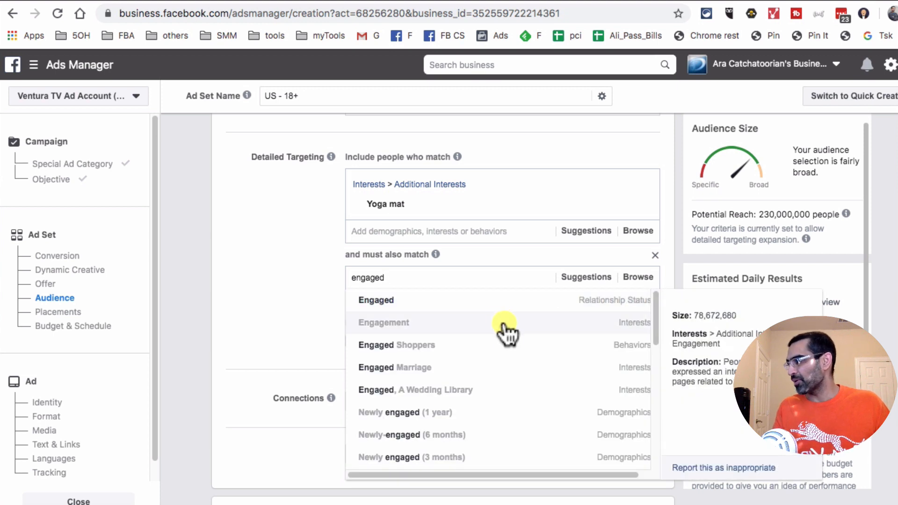
pyautogui.click(454, 347)
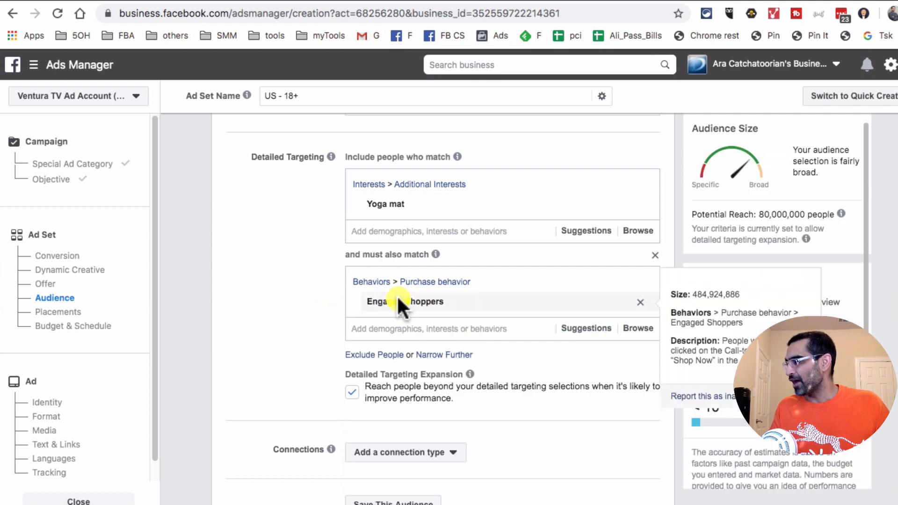
pyautogui.click(387, 327)
pyautogui.click(320, 317)
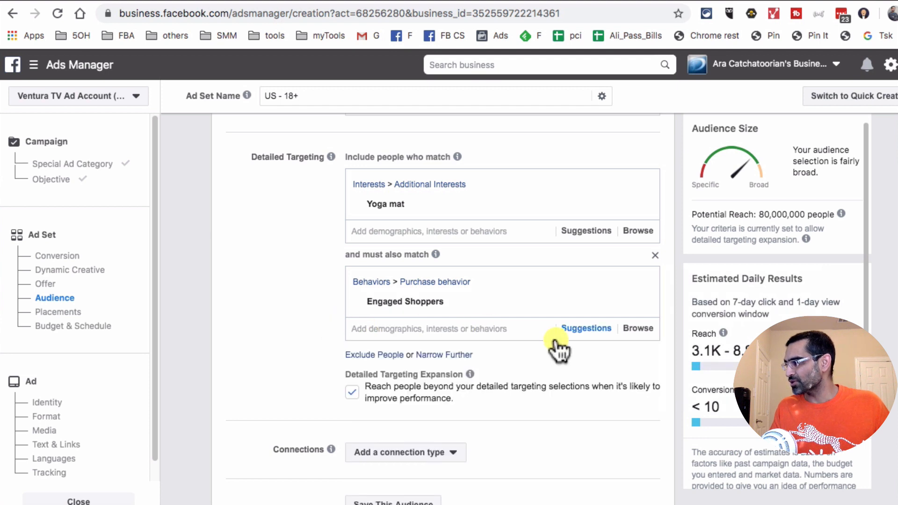
# - Browse the Behaviors categories to Purchase behavior, examine the Engaged Shoppers description, and close the list
pyautogui.scroll(-1, 598, 323)
pyautogui.click(637, 293)
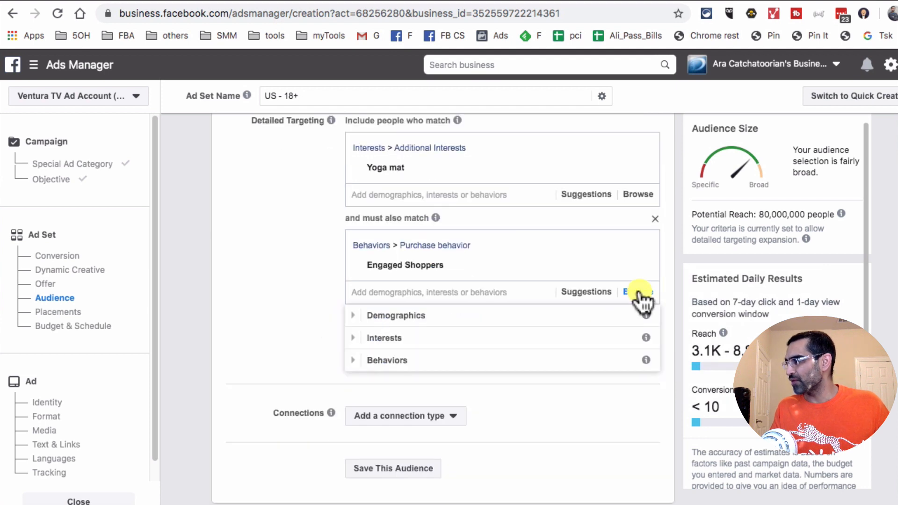
pyautogui.click(439, 368)
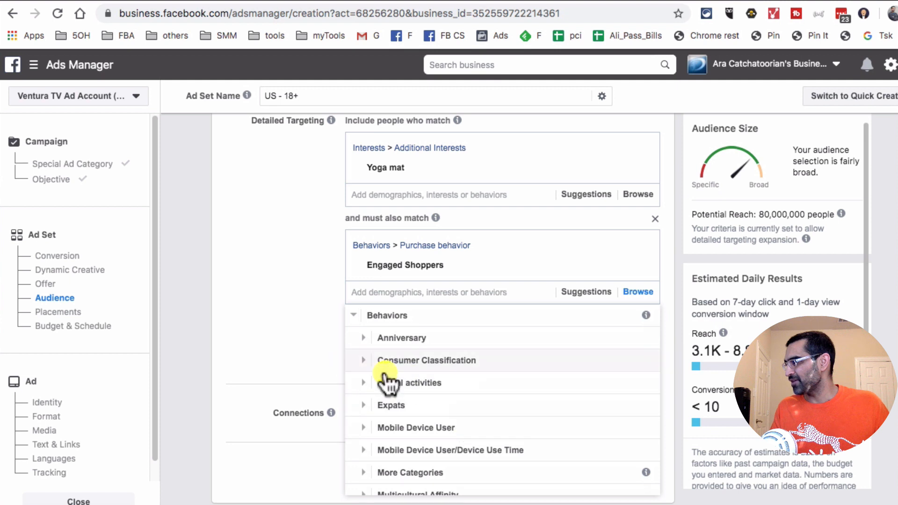
pyautogui.scroll(-5, 482, 438)
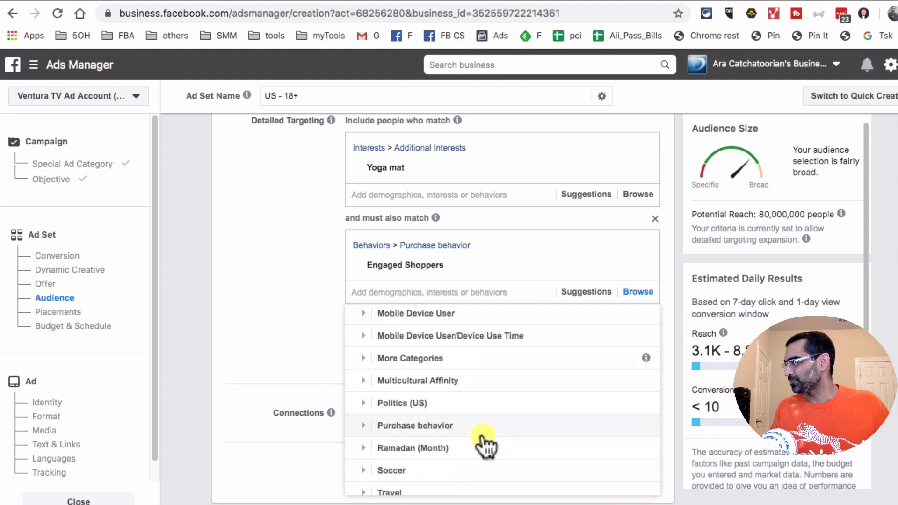
pyautogui.click(383, 426)
pyautogui.scroll(-2, 468, 427)
pyautogui.moveTo(412, 391)
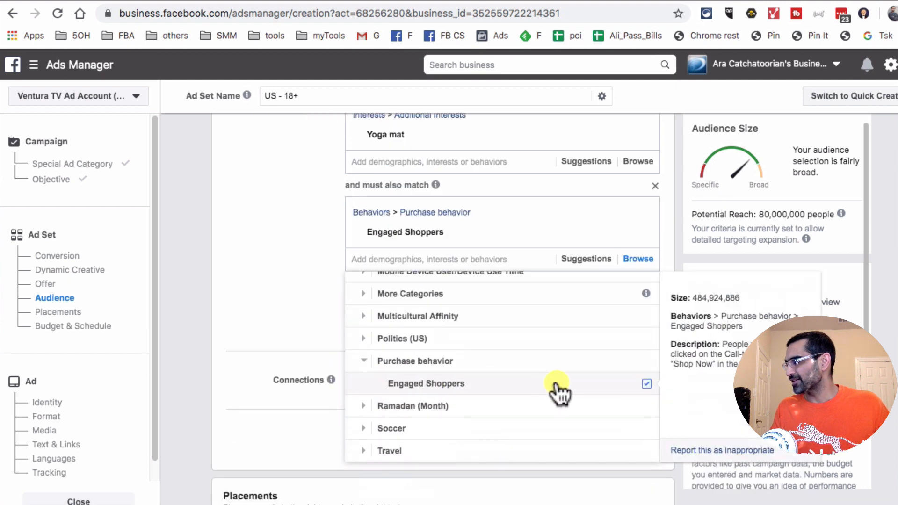
pyautogui.scroll(-1, 622, 391)
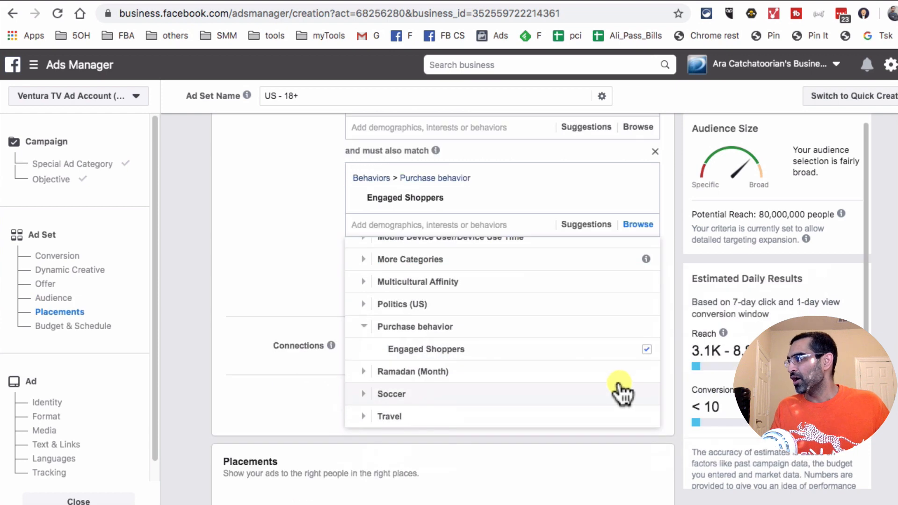
pyautogui.scroll(-3, 622, 393)
pyautogui.moveTo(567, 259)
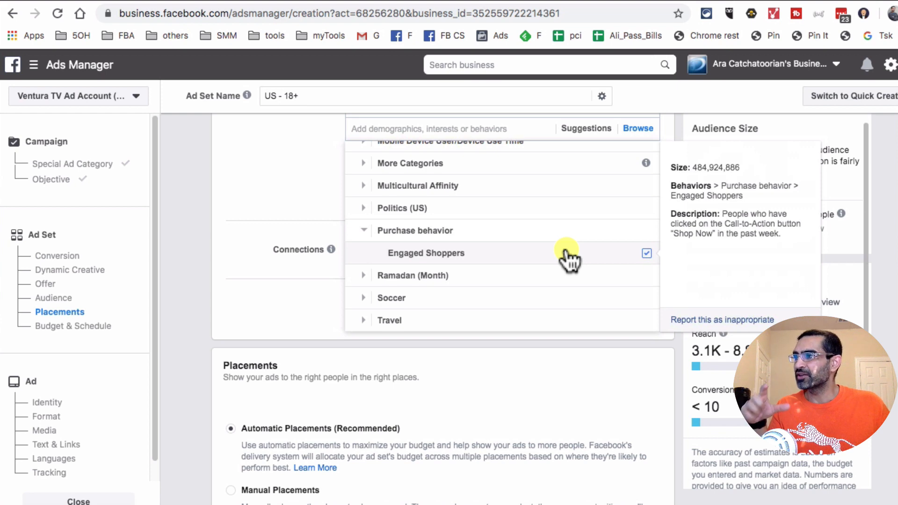
pyautogui.click(287, 212)
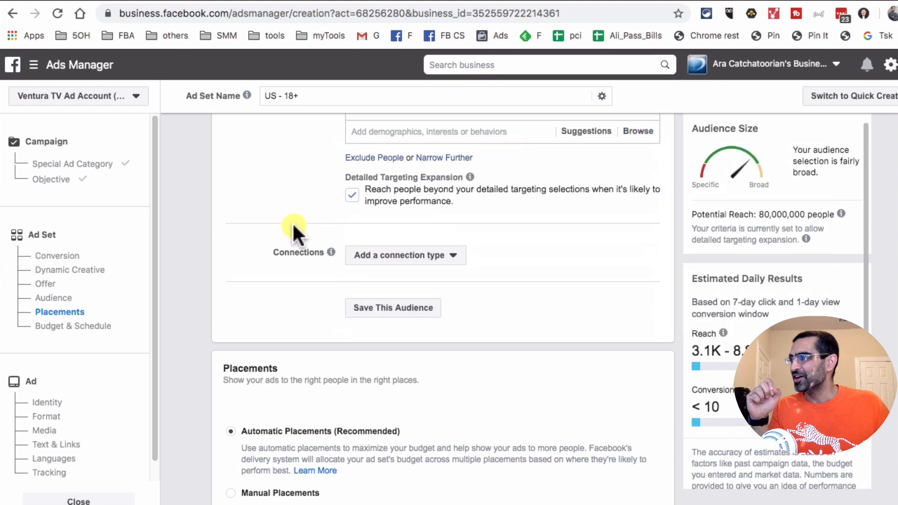
# - Review the combined Yoga mat and Engaged Shoppers targeting against the audience size estimate
pyautogui.scroll(3, 308, 262)
pyautogui.moveTo(432, 295)
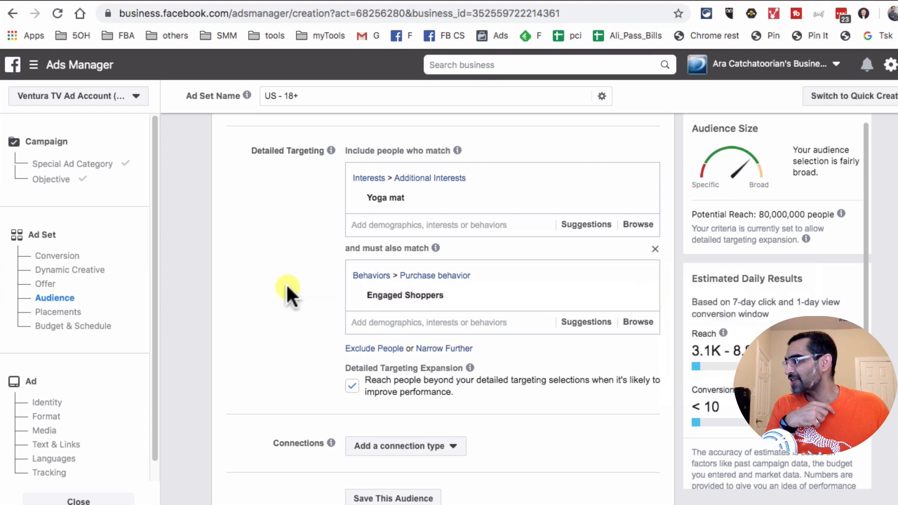
pyautogui.moveTo(369, 206)
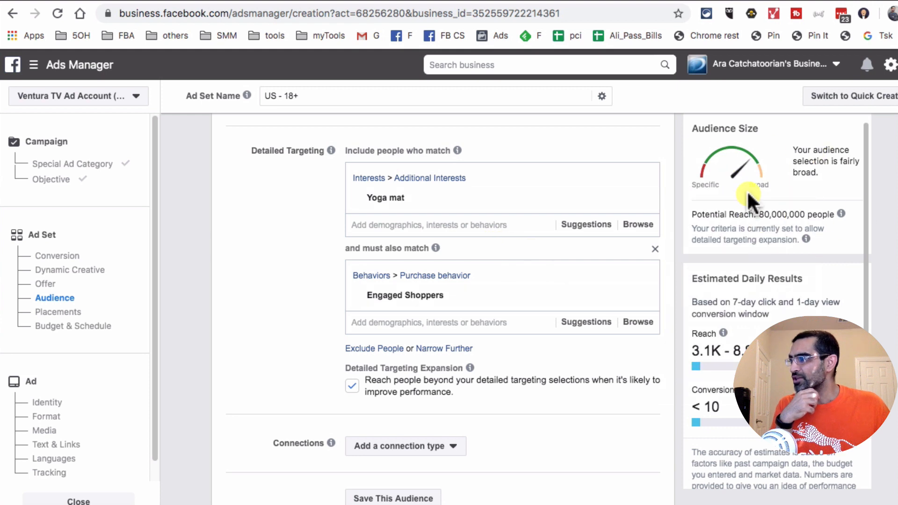
pyautogui.moveTo(404, 208)
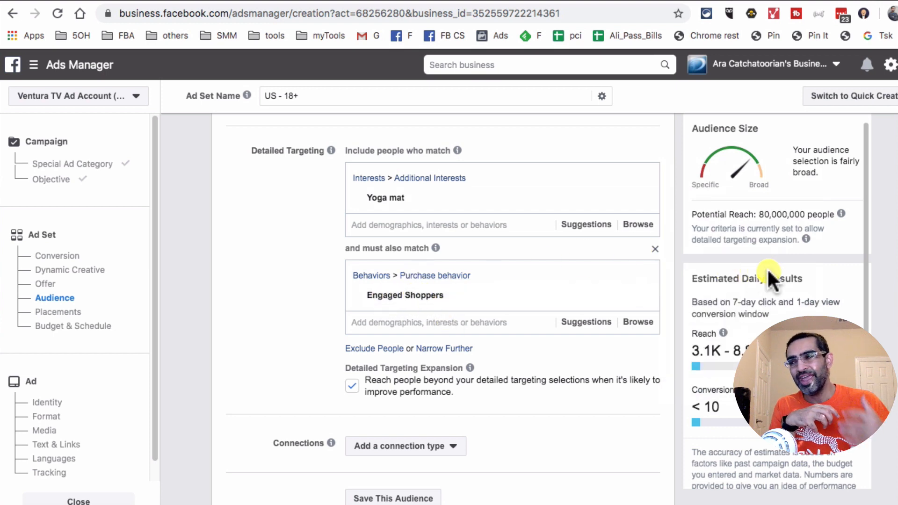
pyautogui.moveTo(797, 235)
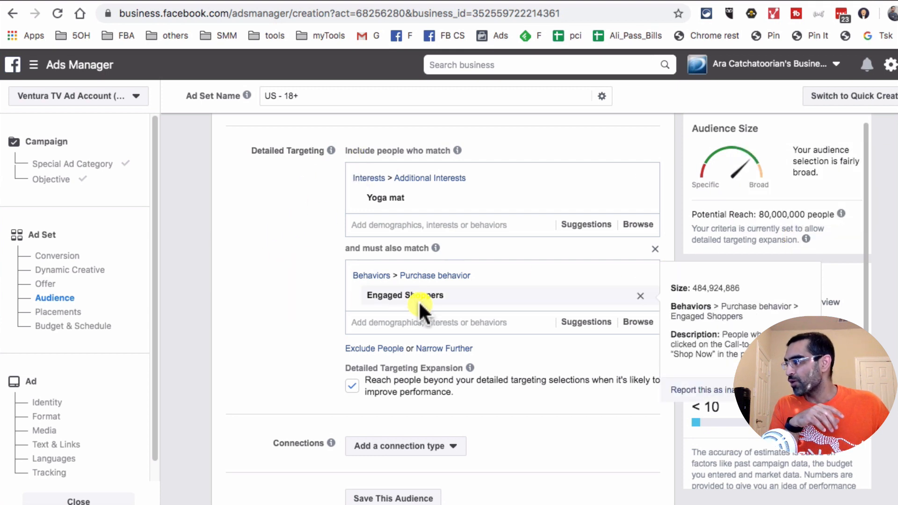
pyautogui.scroll(-2, 420, 303)
pyautogui.moveTo(433, 258)
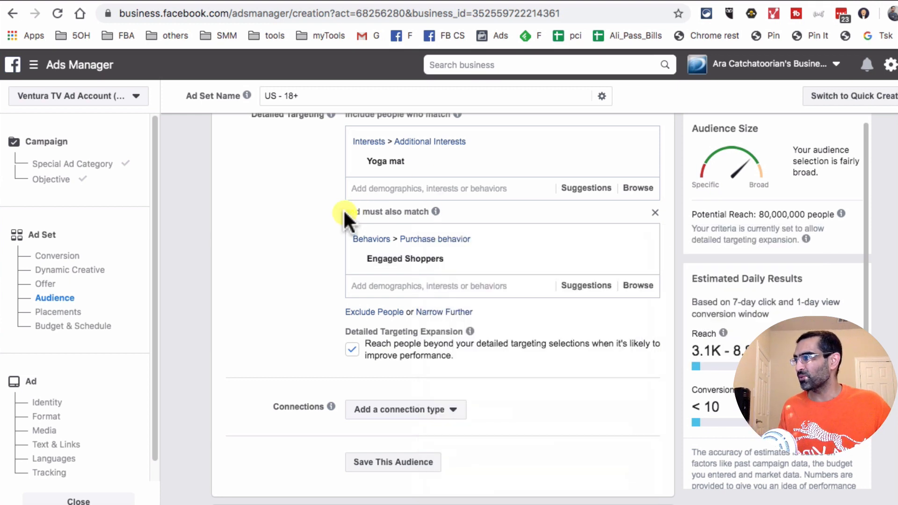
# - Add the interest Home improvement to the detailed targeting of the US - 20+ ad set's audience
pyautogui.moveTo(639, 257)
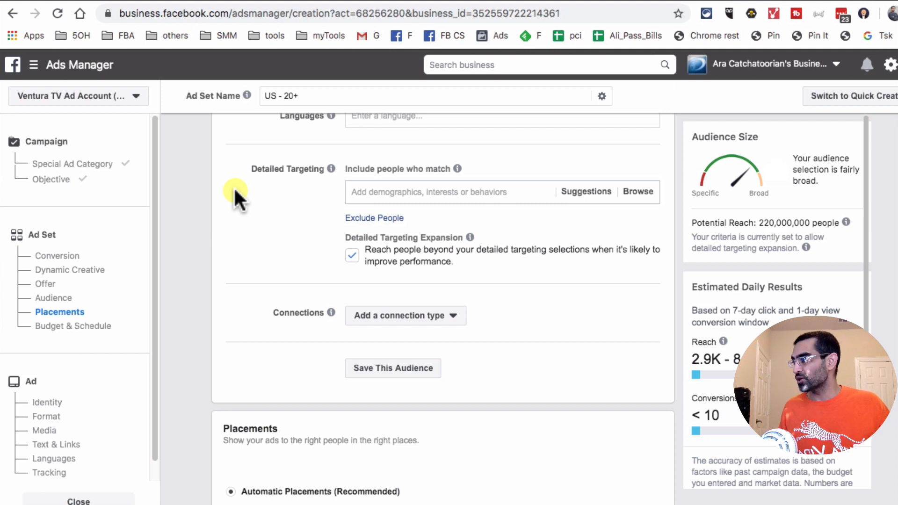
pyautogui.click(384, 191)
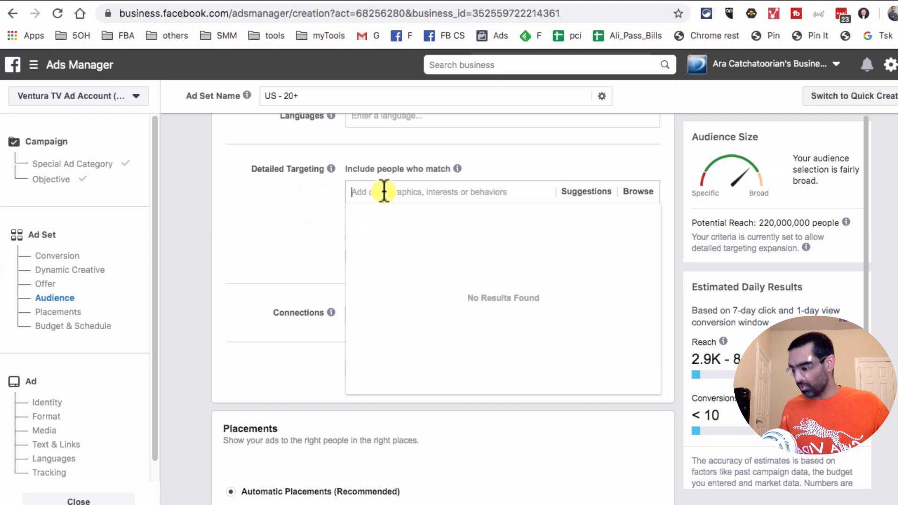
pyautogui.write('home')
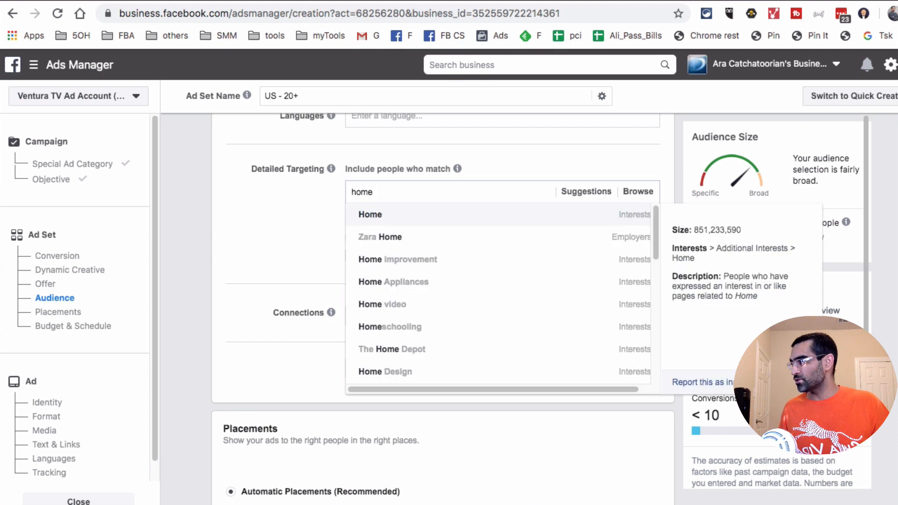
pyautogui.click(410, 260)
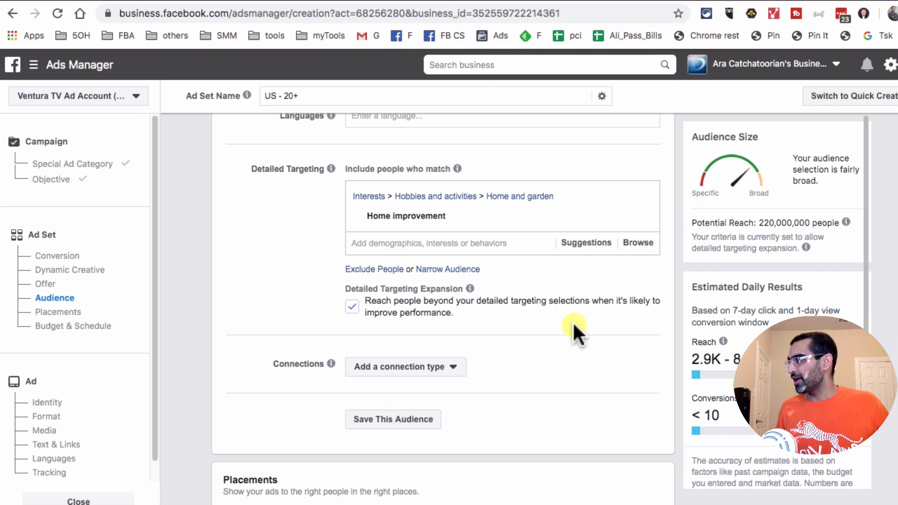
# - Narrow the Home improvement audience so that people must also match the purchase behavior Engaged Shoppers
pyautogui.click(448, 270)
pyautogui.click(463, 289)
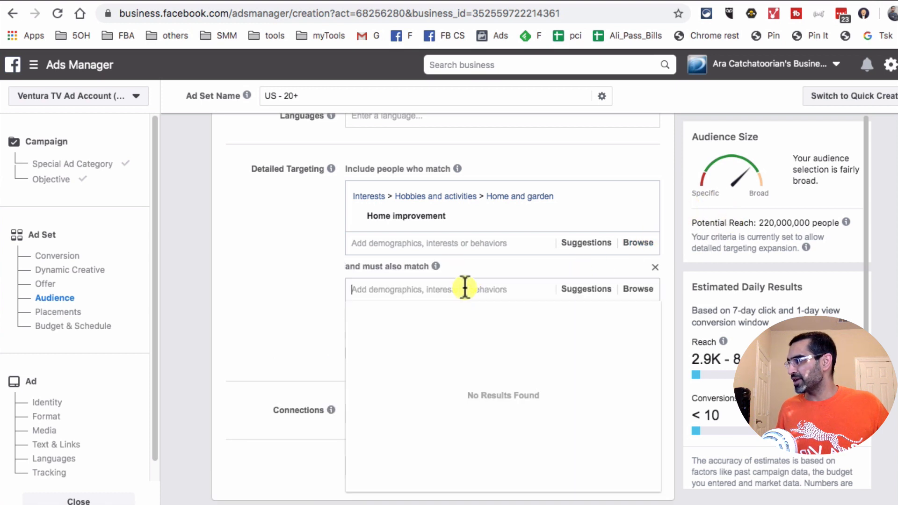
pyautogui.write('engag')
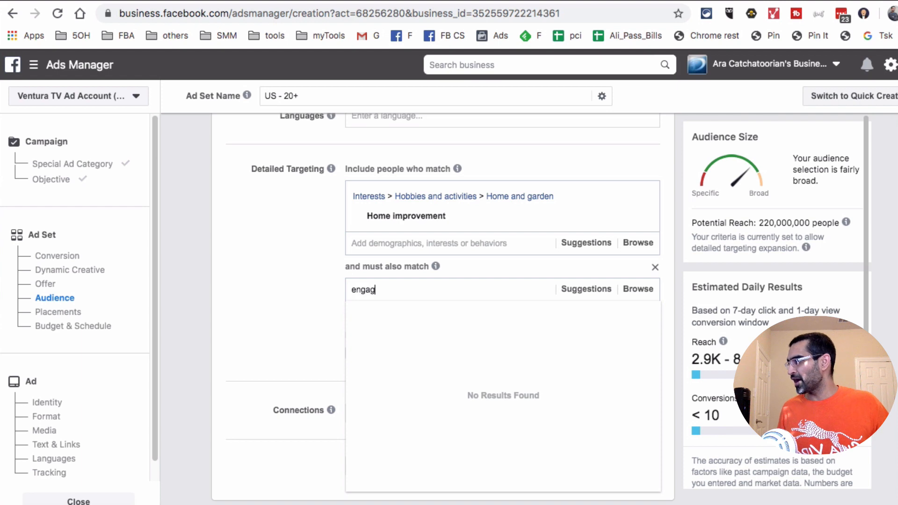
pyautogui.click(426, 360)
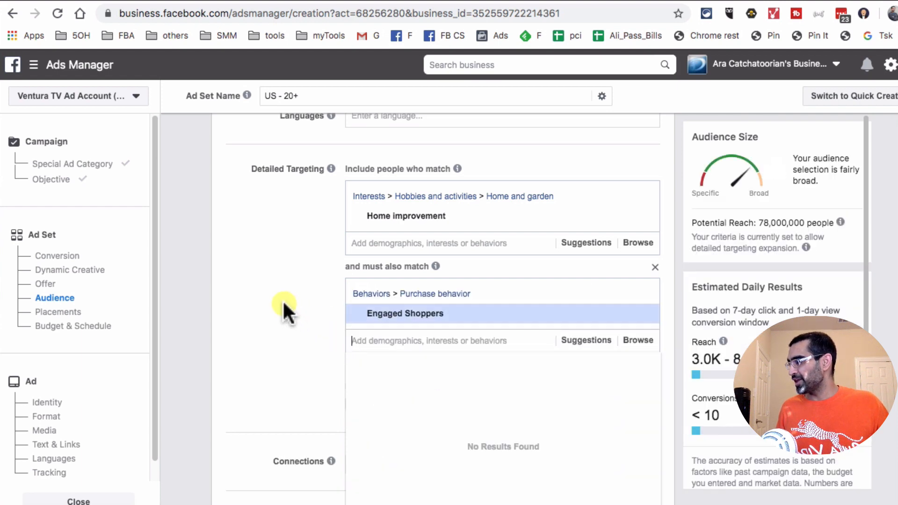
pyautogui.scroll(-2, 280, 305)
pyautogui.click(270, 274)
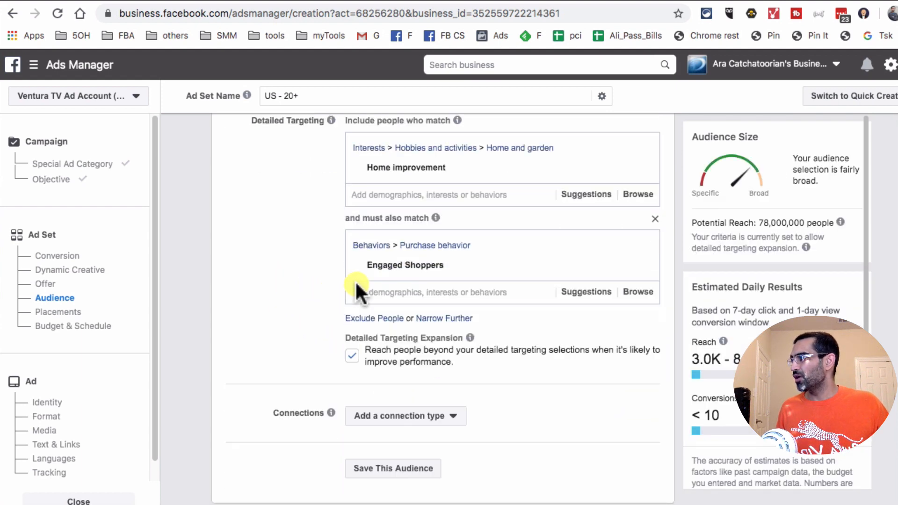
# - Examine the "and must also match" condition between Home improvement and Engaged Shoppers, including its Narrow Audience explanation
pyautogui.moveTo(656, 266)
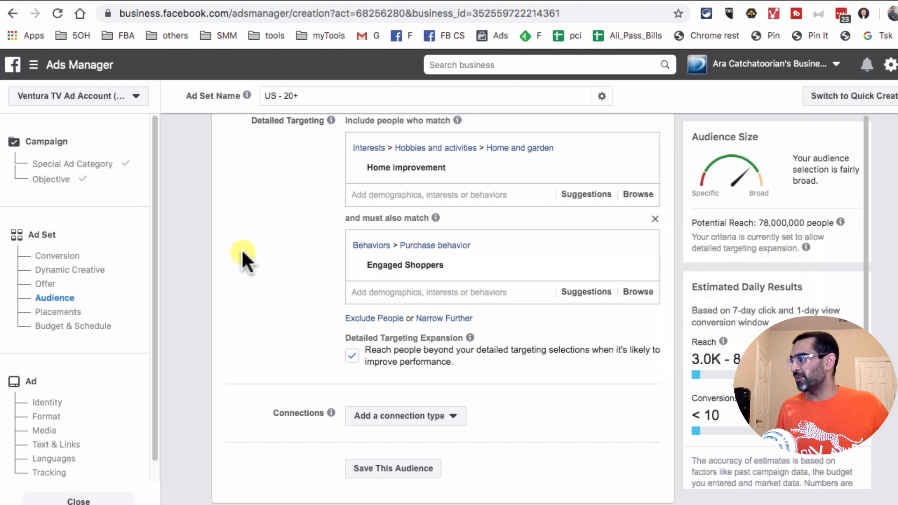
pyautogui.scroll(-1, 244, 249)
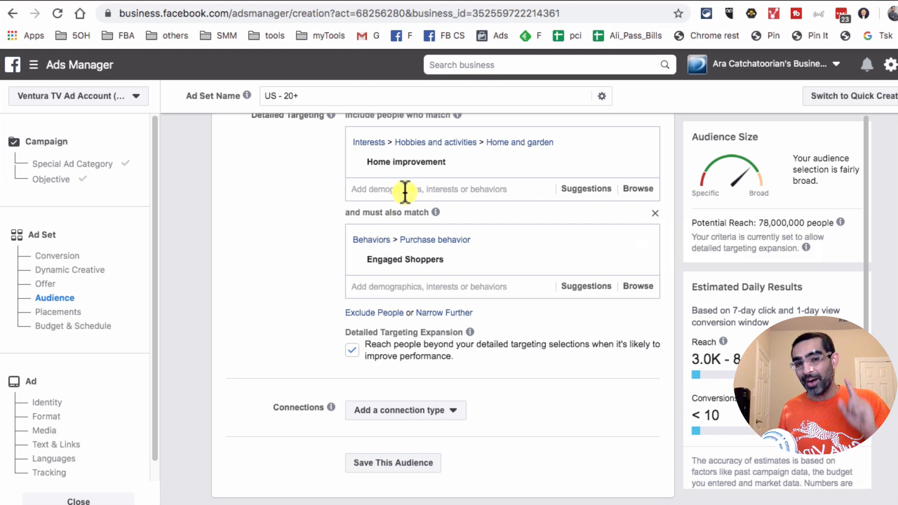
pyautogui.moveTo(347, 213); pyautogui.dragTo(407, 213)
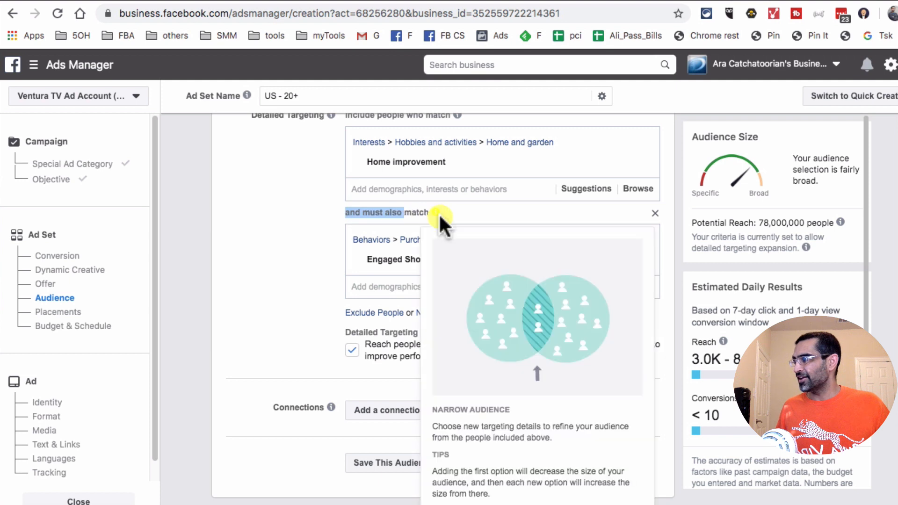
pyautogui.tripleClick(349, 216)
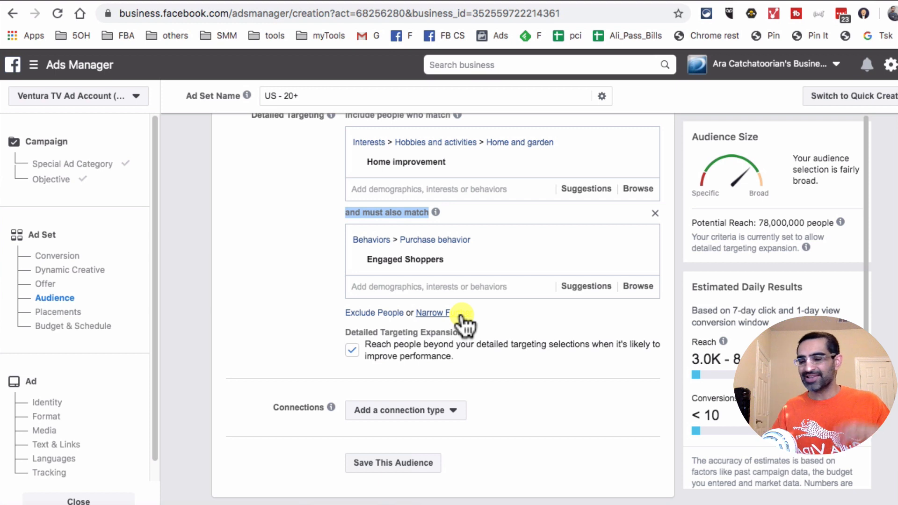
pyautogui.moveTo(417, 164)
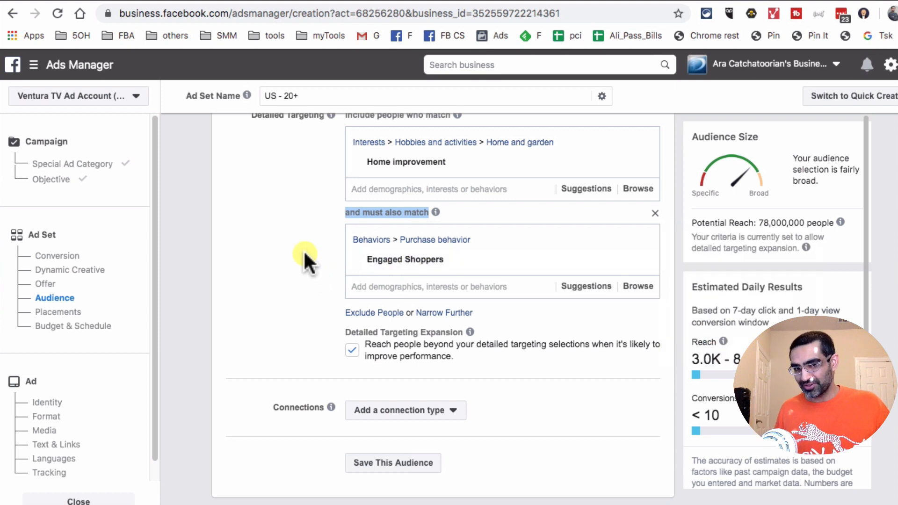
pyautogui.click(265, 231)
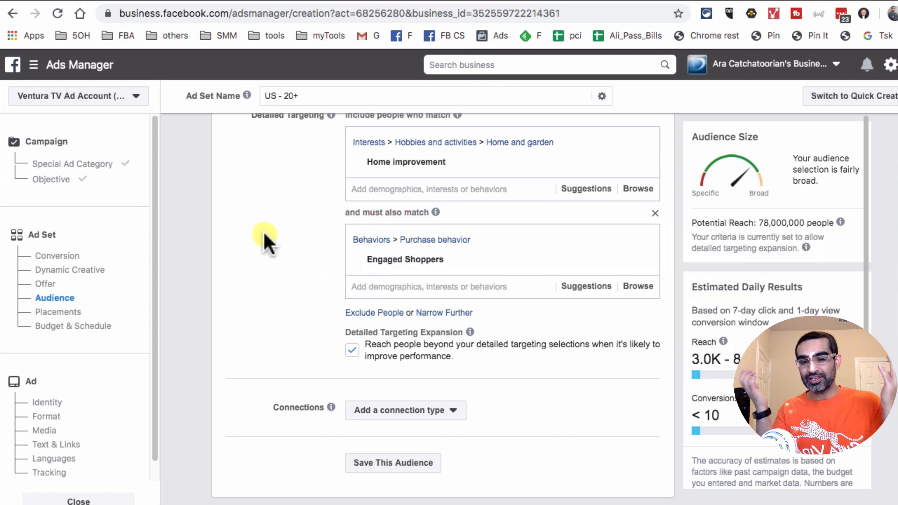